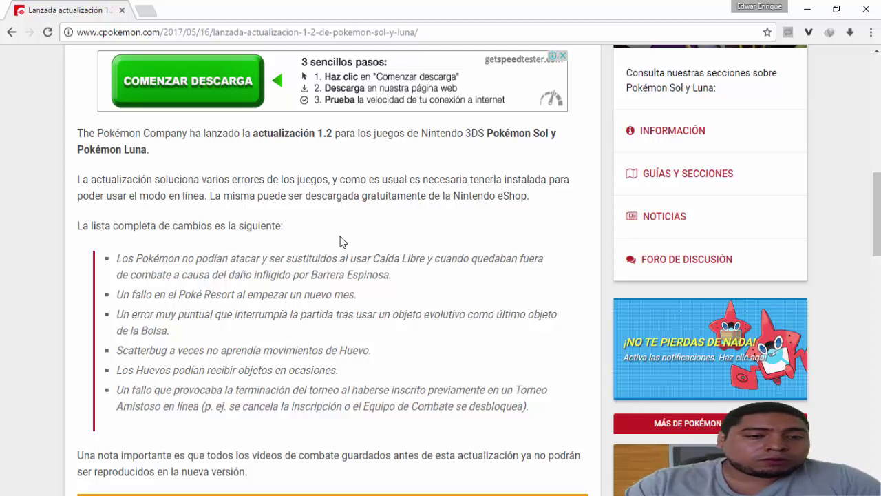
Read the change list of update 1.2 for Pokémon Sol y Luna, highlighting the Poké Resort fix, and put the article away.
scroll(340, 241, "down", 2)
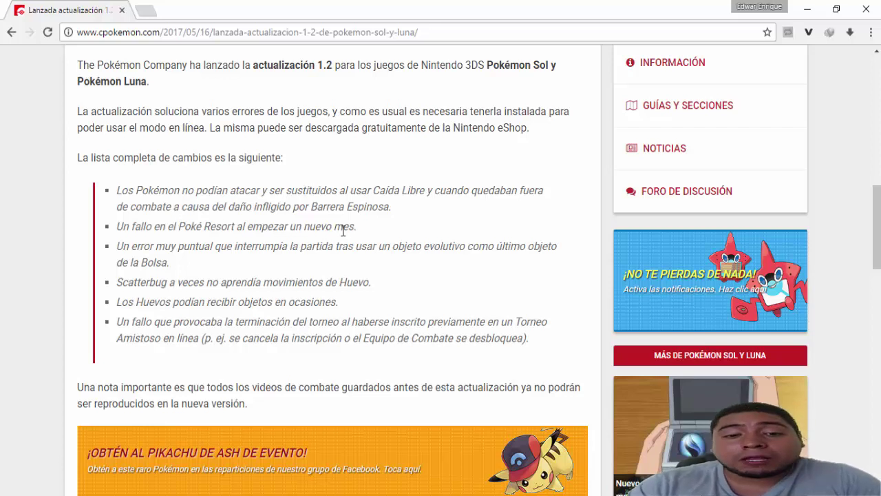
left_click_drag(357, 228, 115, 230)
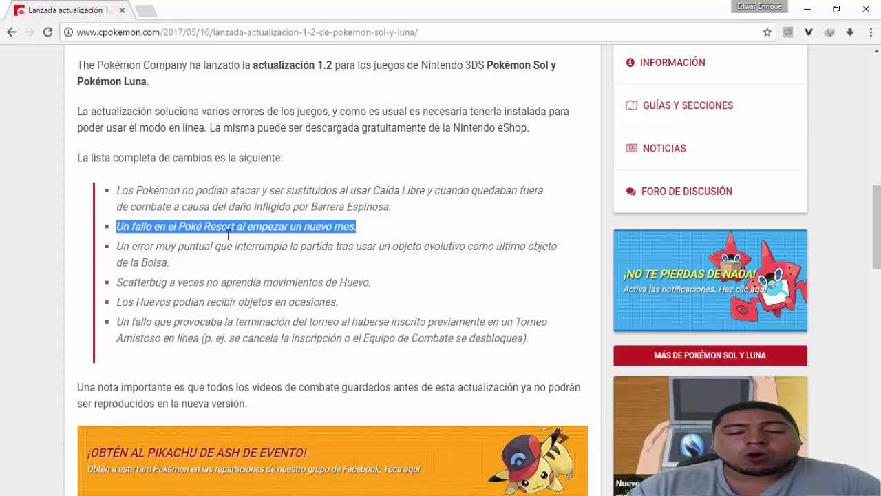
left_click(383, 232)
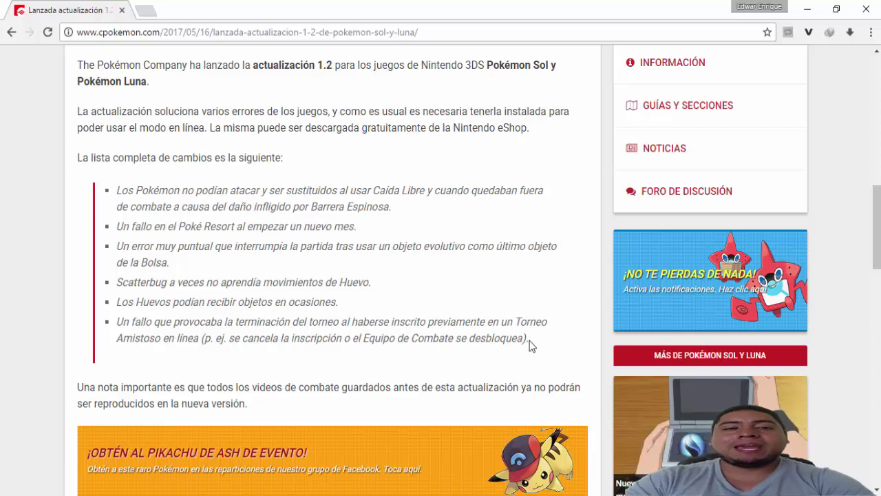
left_click(804, 10)
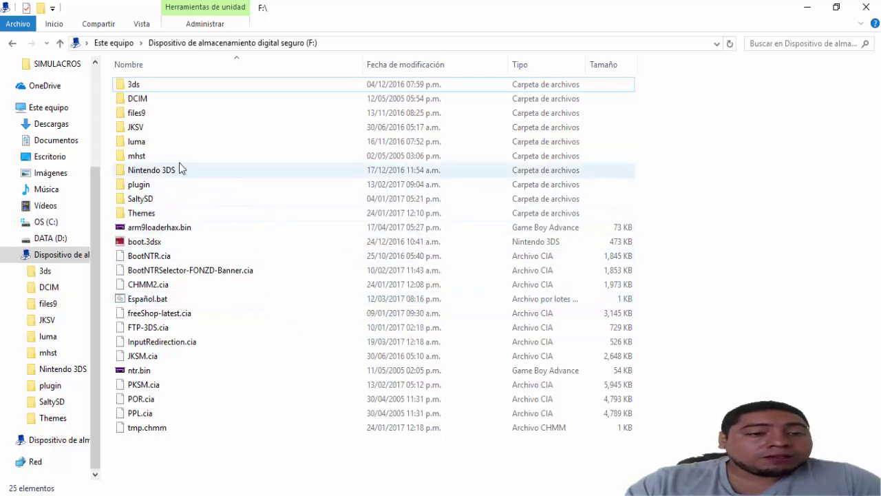
Look inside the luma folder on the SD card (F:) and return to the card's root.
mouse_move(137, 143)
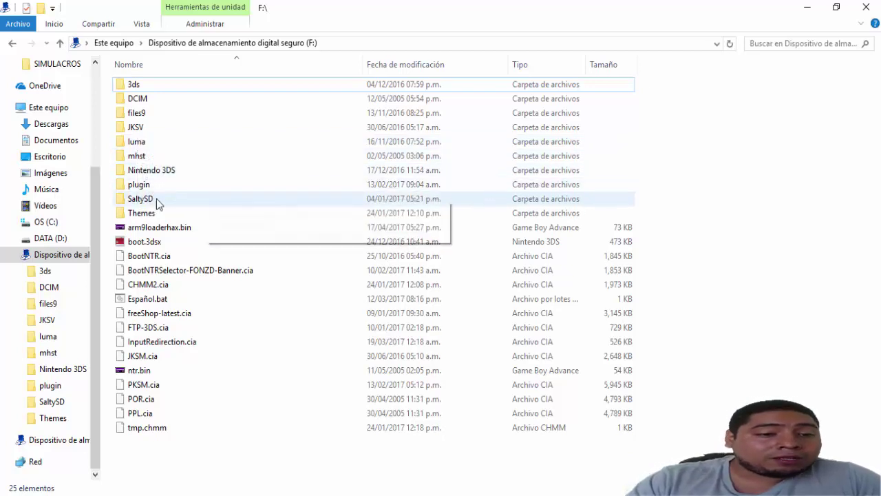
mouse_move(150, 200)
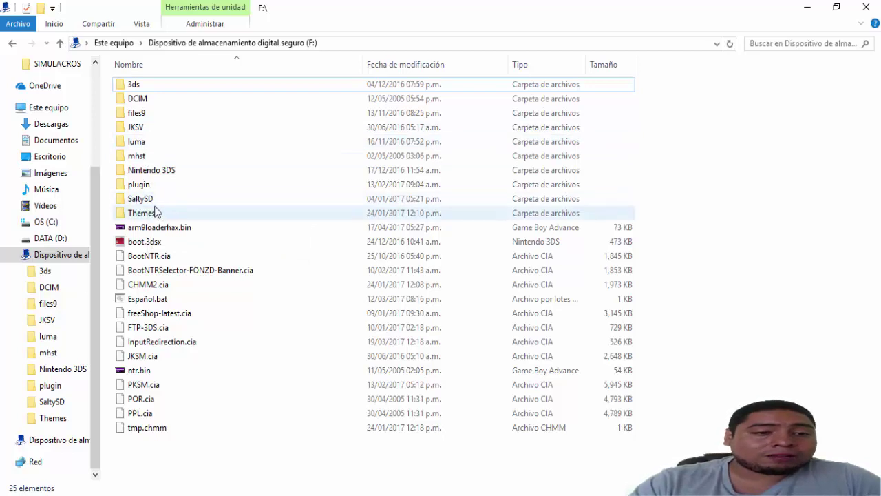
double_click(137, 142)
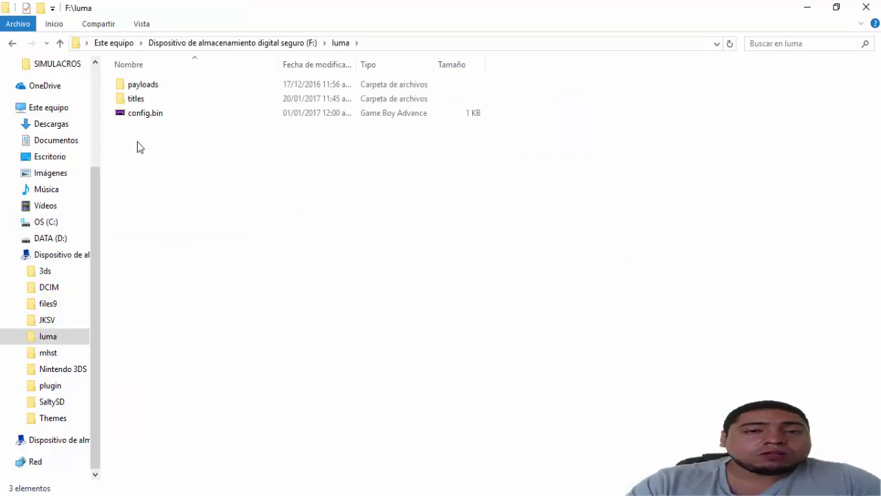
left_click(12, 43)
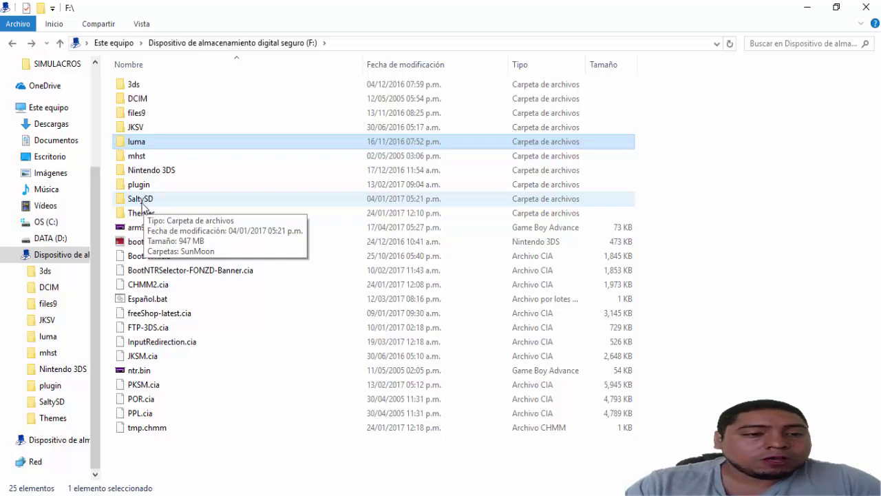
double_click(145, 146)
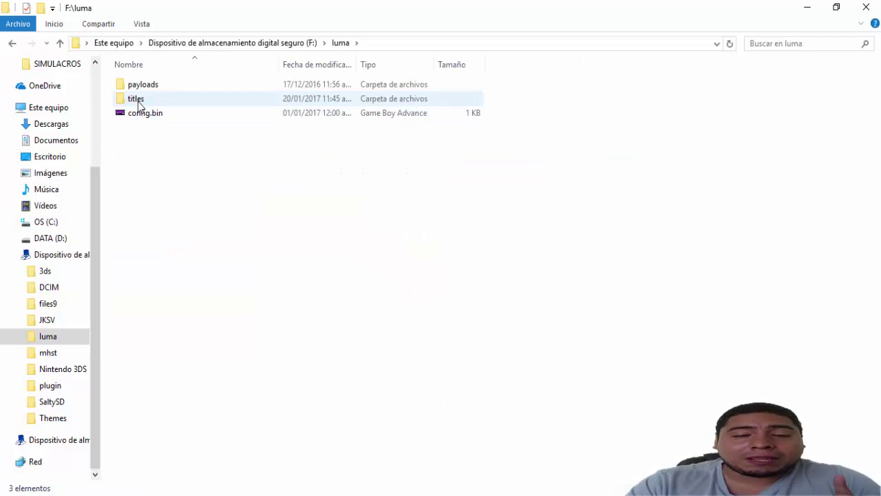
double_click(138, 101)
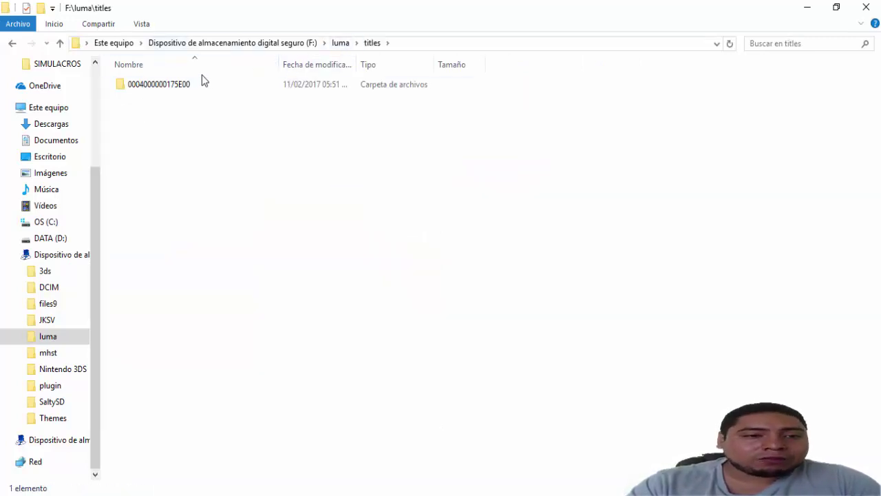
double_click(187, 86)
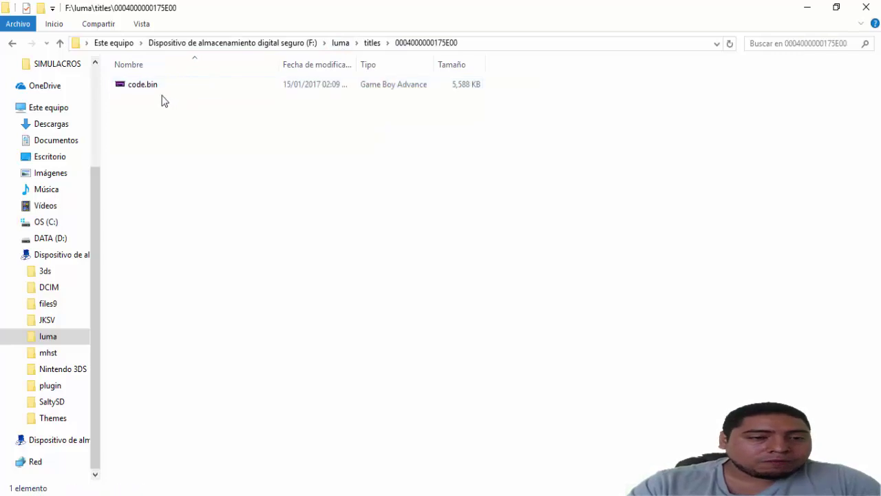
left_click(159, 89)
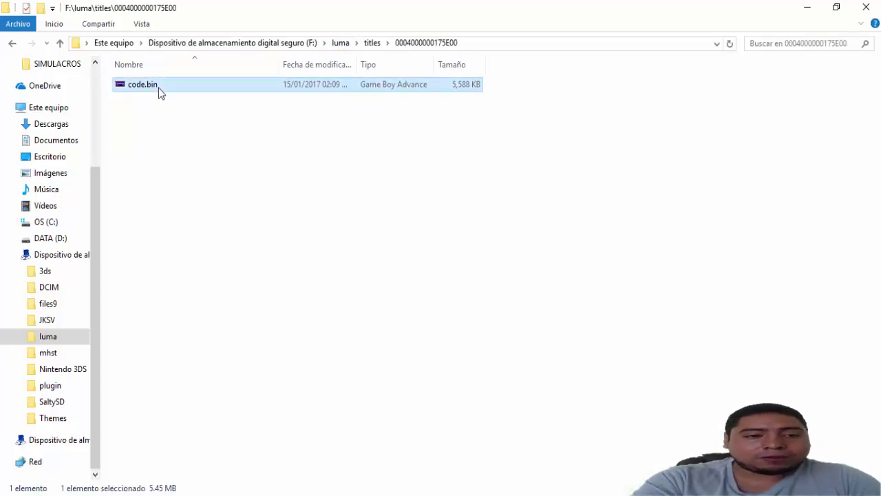
key("shift+Delete")
key("Return")
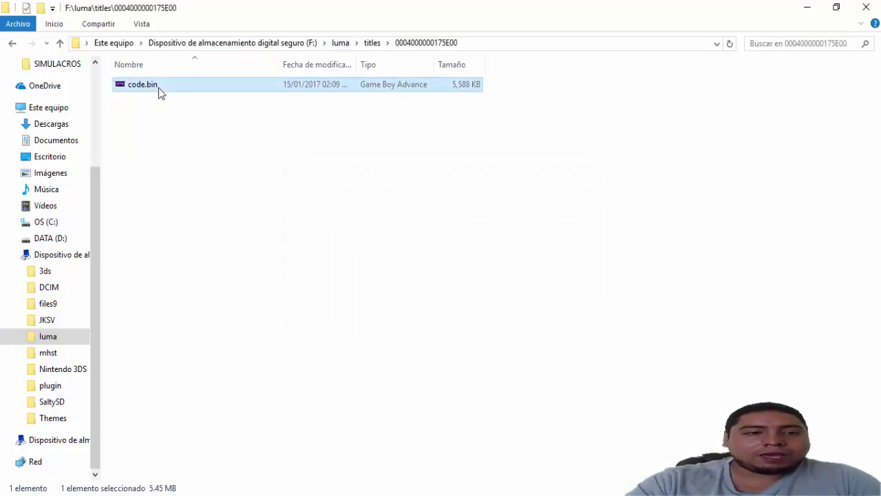
Cut the a, data and m folders from SaltySD\SunMoon on the SD card.
left_click(12, 43)
left_click(13, 45)
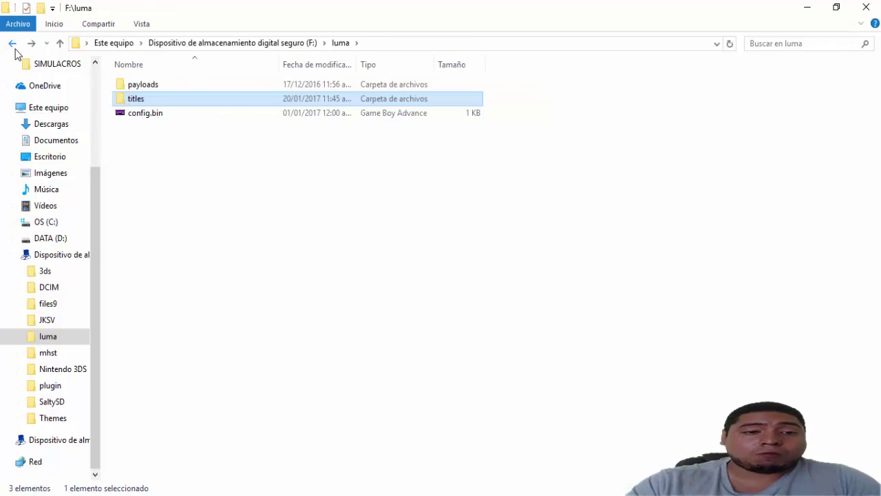
left_click(13, 47)
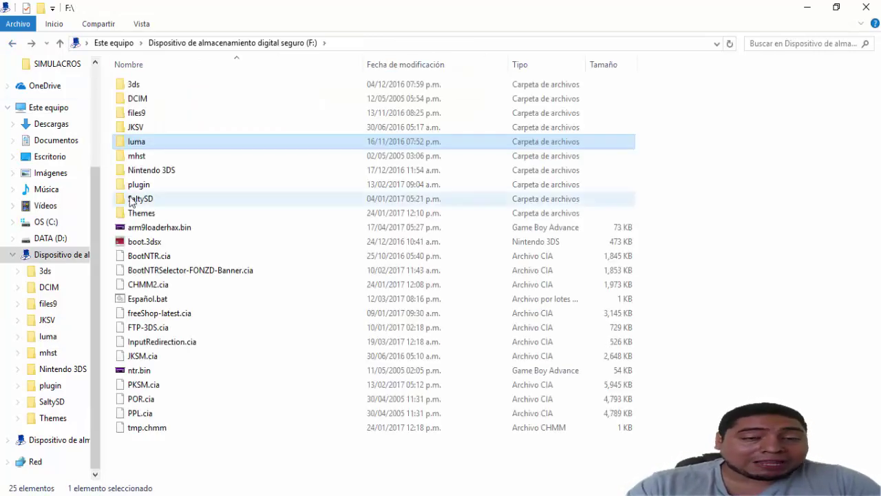
double_click(131, 200)
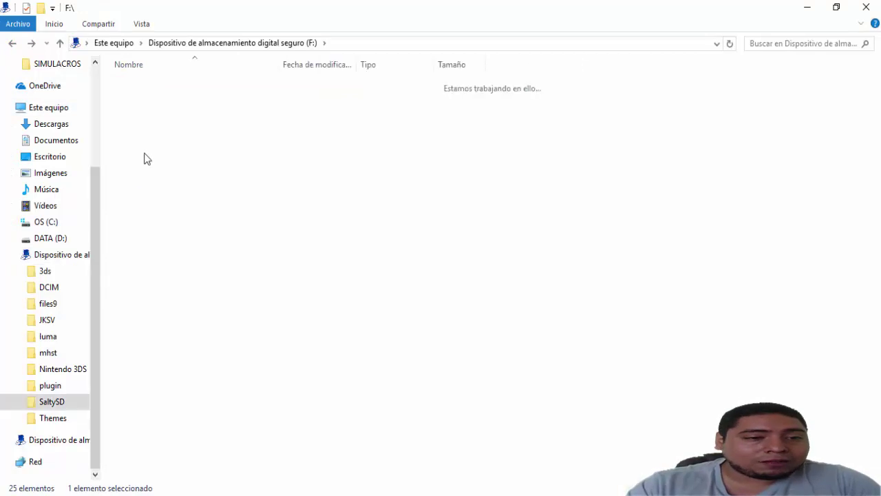
double_click(143, 90)
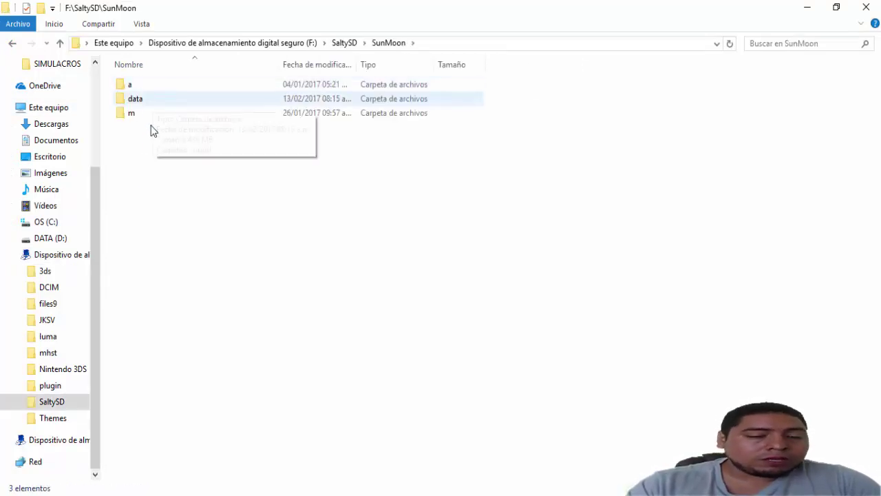
left_click_drag(152, 141, 140, 90)
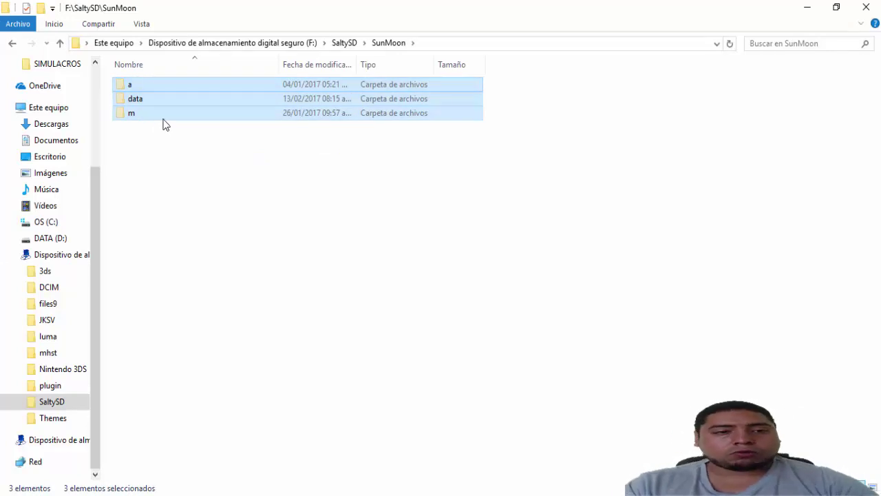
left_click(12, 43)
left_click(12, 42)
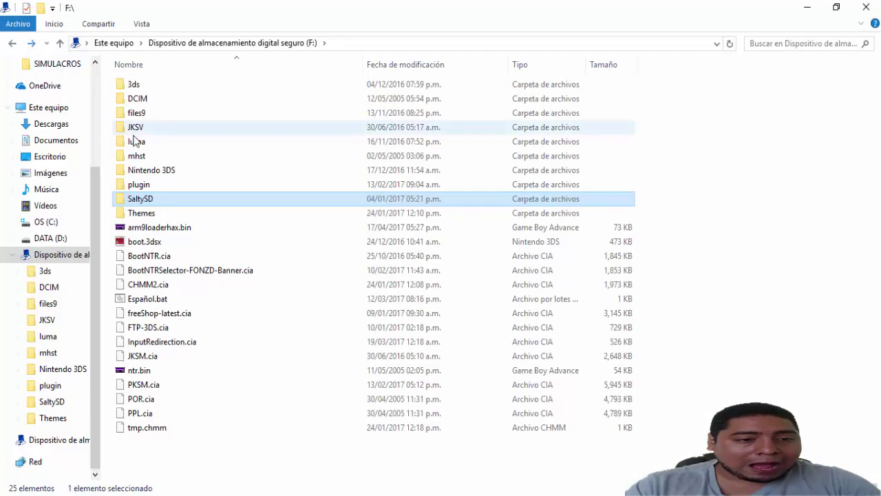
double_click(136, 144)
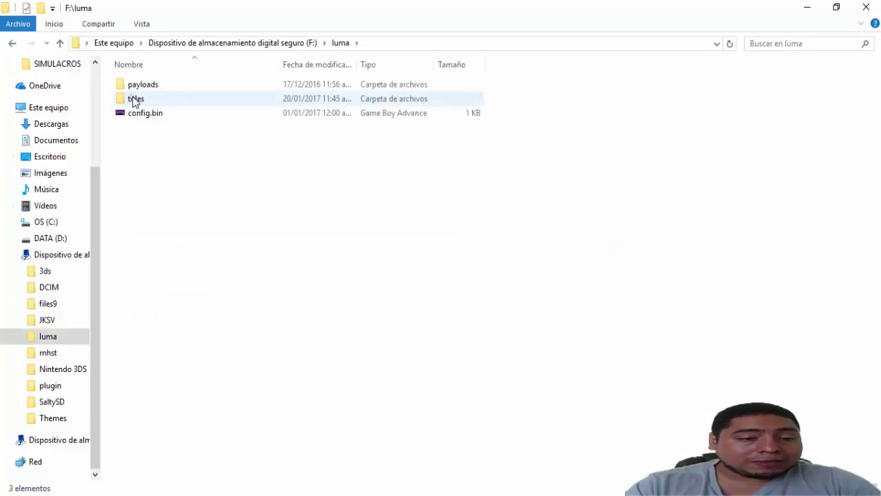
double_click(135, 100)
double_click(142, 86)
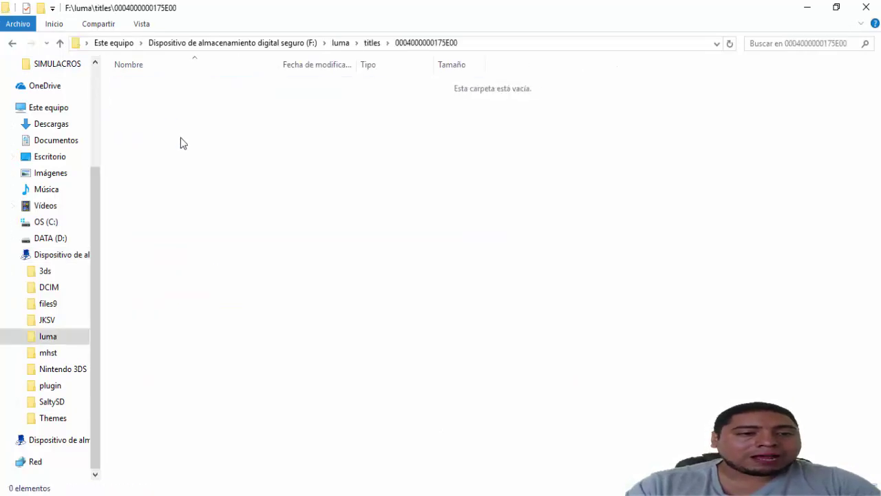
right_click(181, 137)
mouse_move(271, 303)
left_click(380, 306)
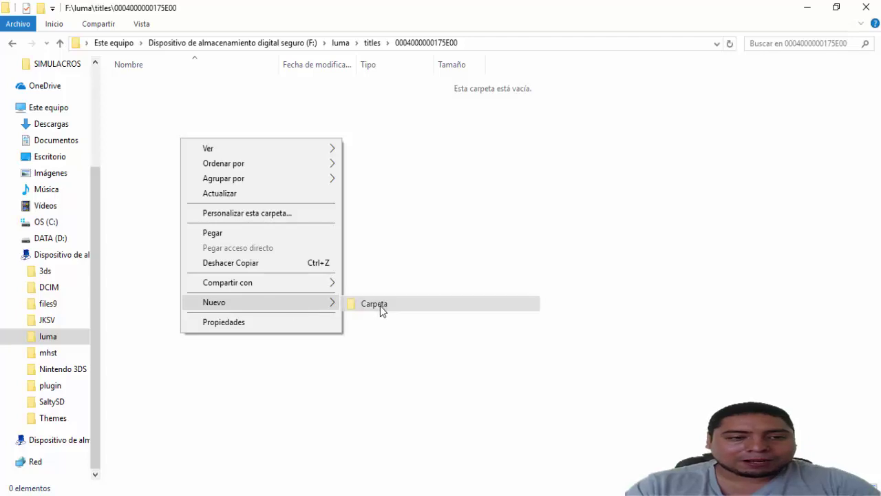
type("romfs")
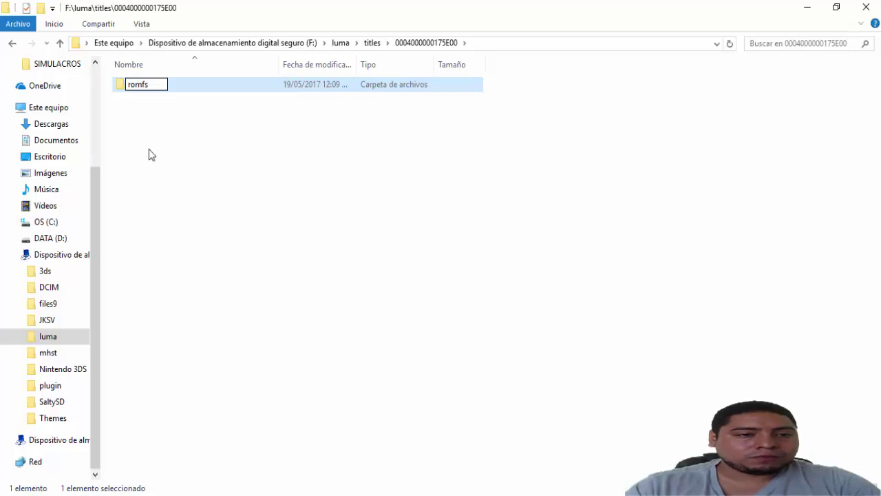
left_click(167, 91)
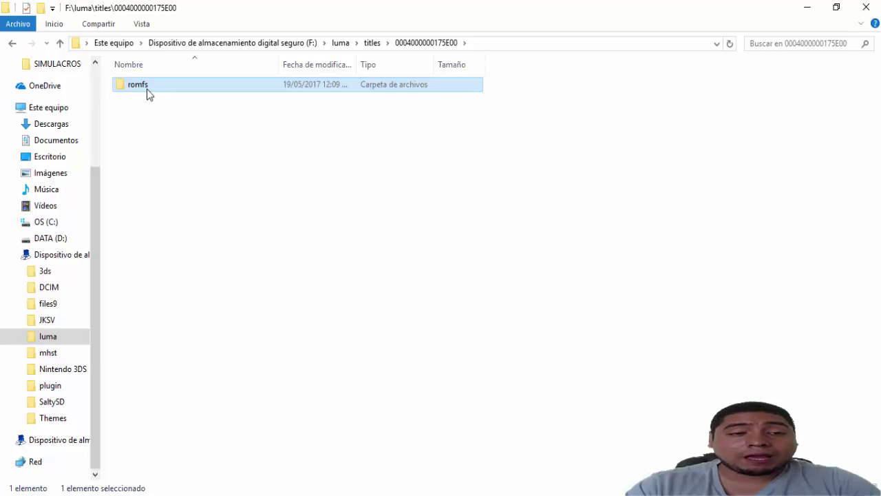
Paste the cut a, data and m folders into the romfs folder.
double_click(147, 89)
right_click(160, 90)
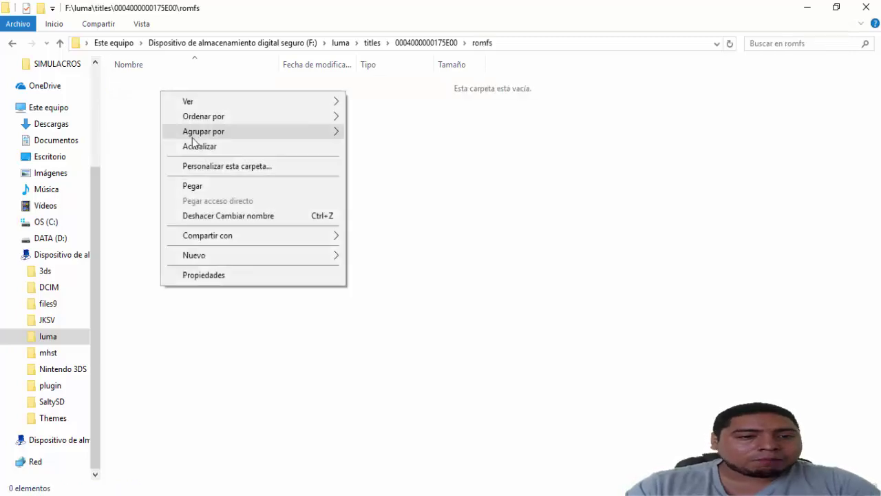
left_click(202, 186)
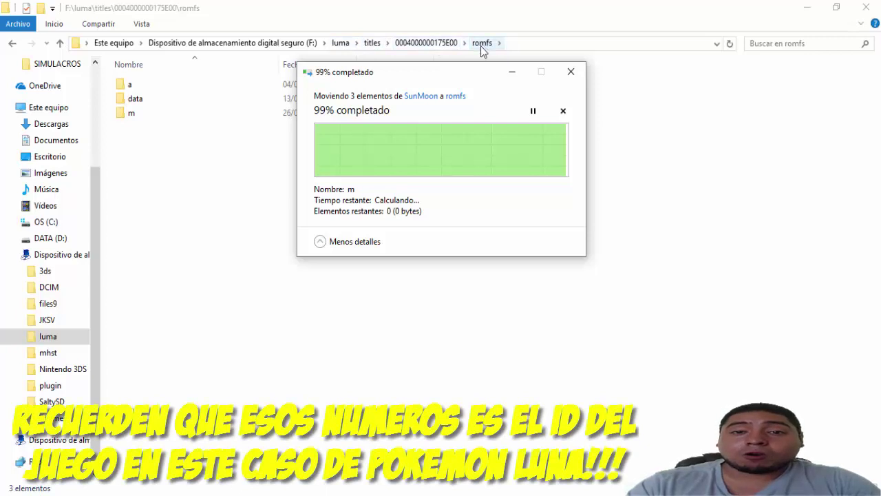
left_click(203, 156)
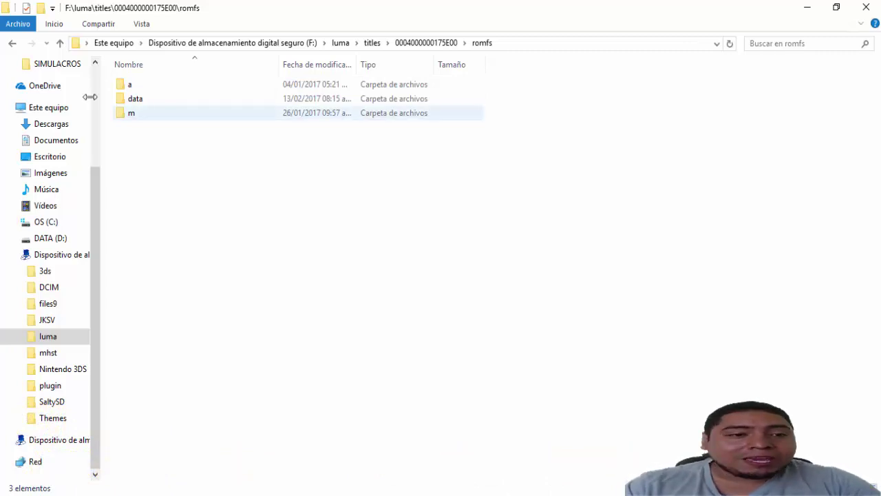
Permanently delete the SaltySD folder from the root of the SD card.
left_click(11, 43)
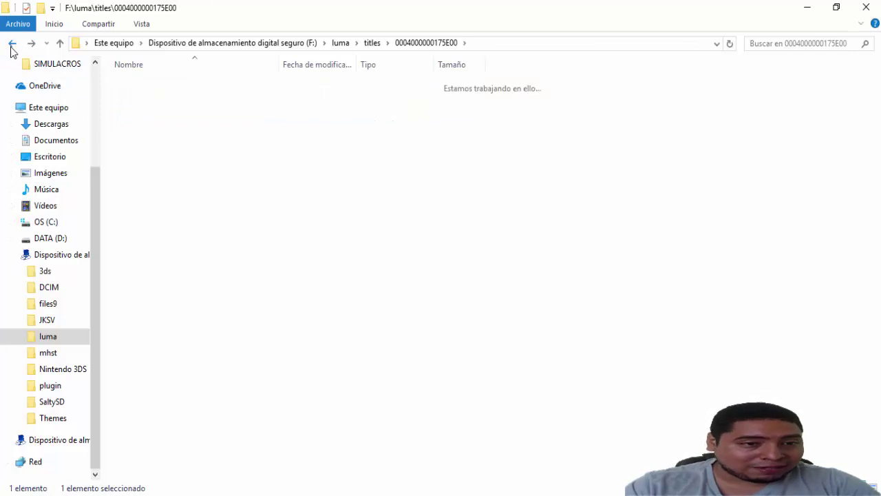
left_click(12, 44)
left_click(12, 43)
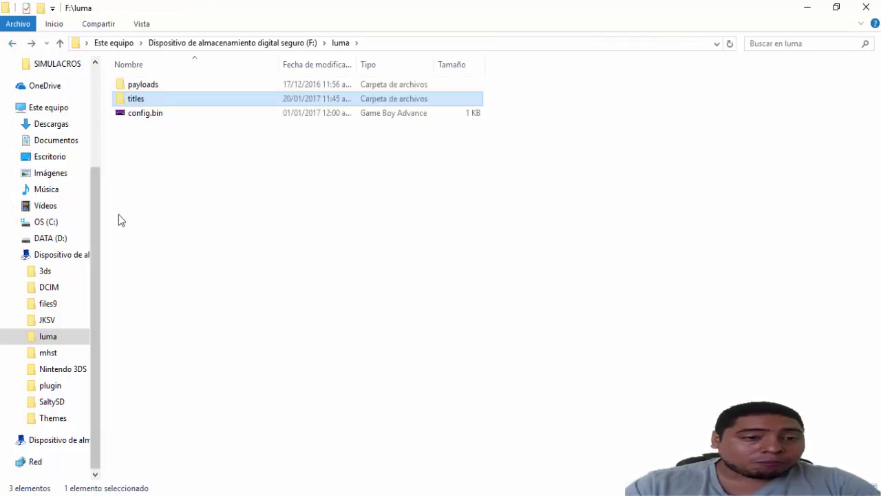
left_click(11, 43)
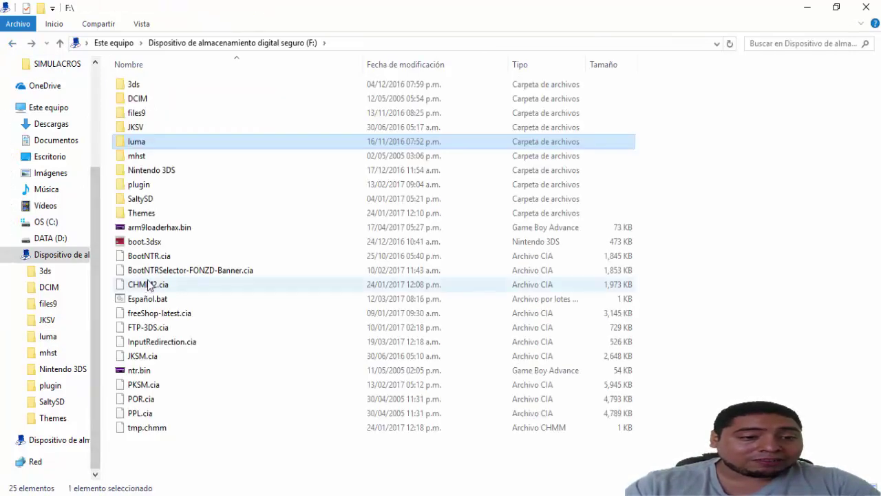
left_click(140, 199)
key("Delete")
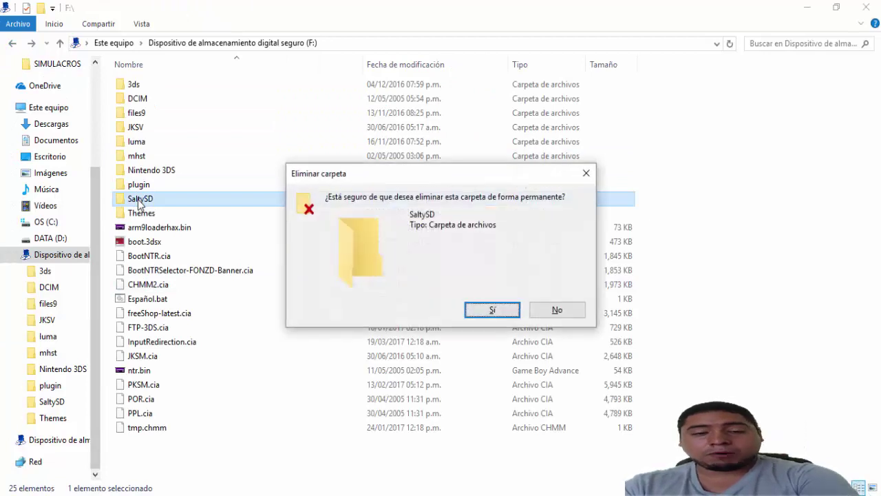
key("Return")
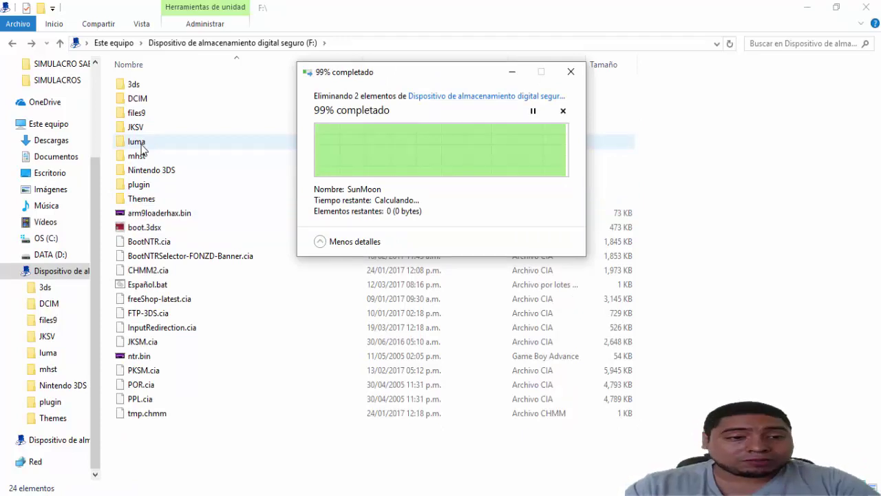
double_click(141, 146)
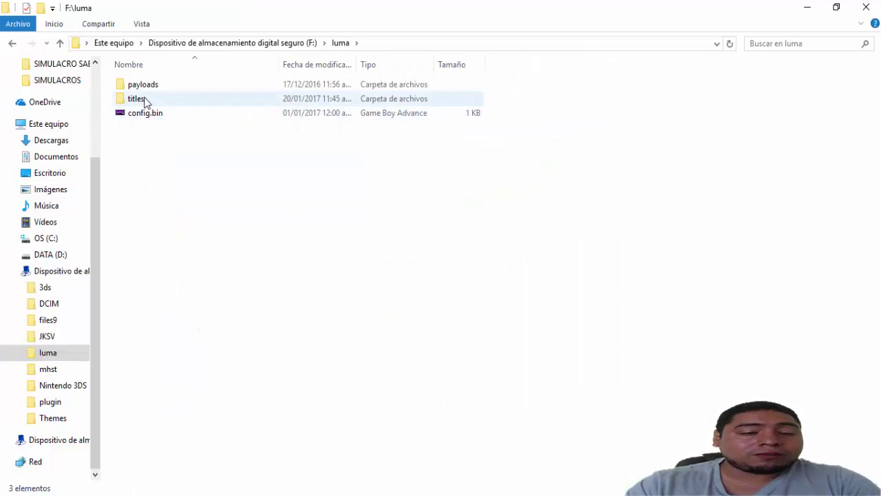
double_click(145, 98)
double_click(146, 89)
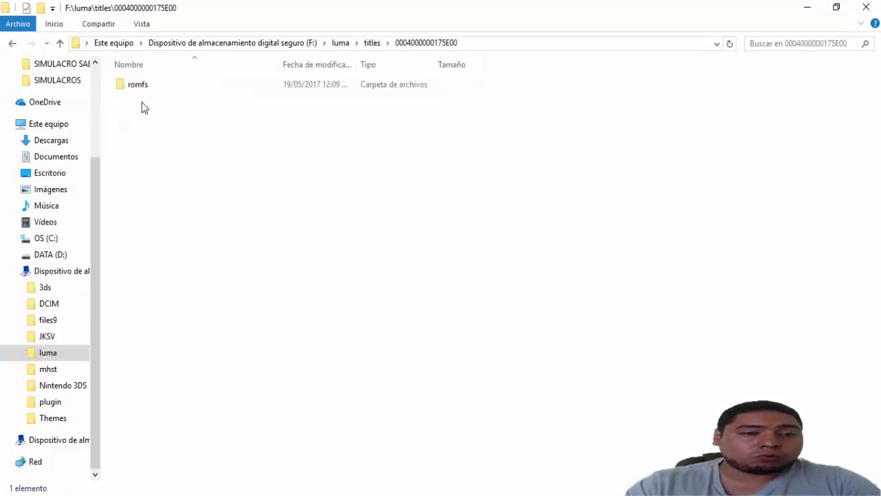
double_click(141, 87)
left_click(140, 99)
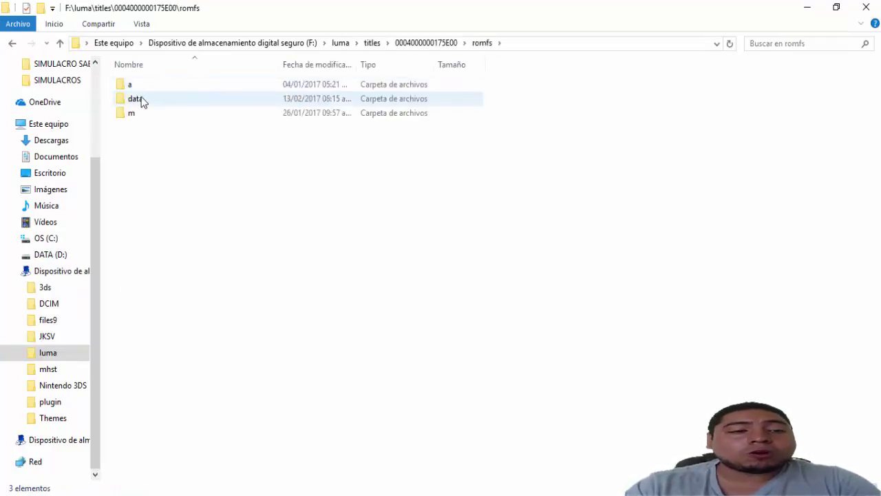
Examine the contents of subfolders 9, 8 and 1 inside romfs\a\0.
left_click(106, 88)
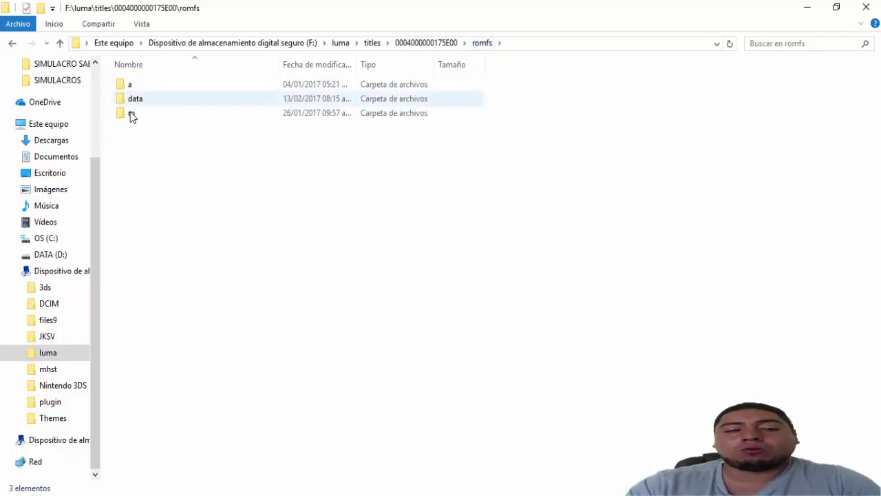
double_click(133, 87)
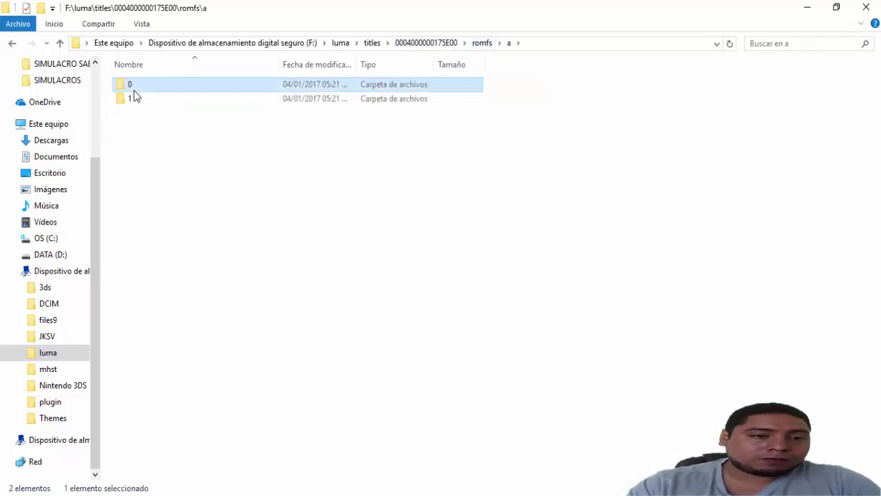
double_click(135, 88)
double_click(139, 155)
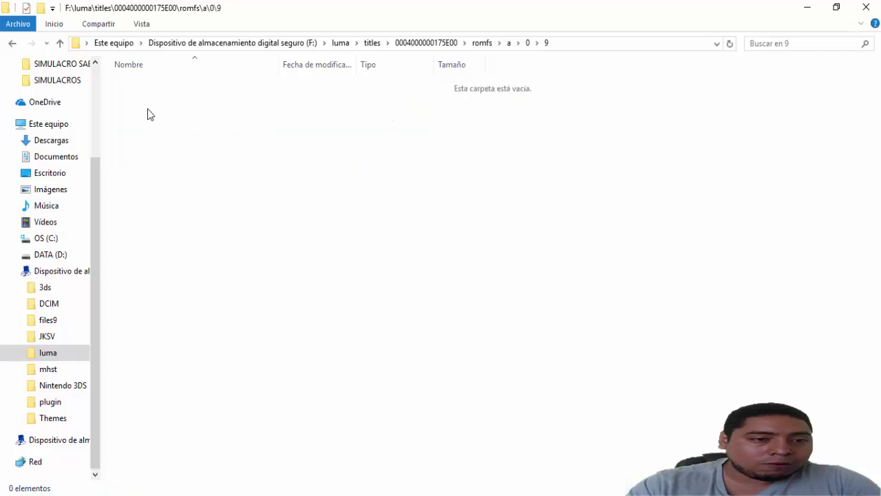
left_click(11, 43)
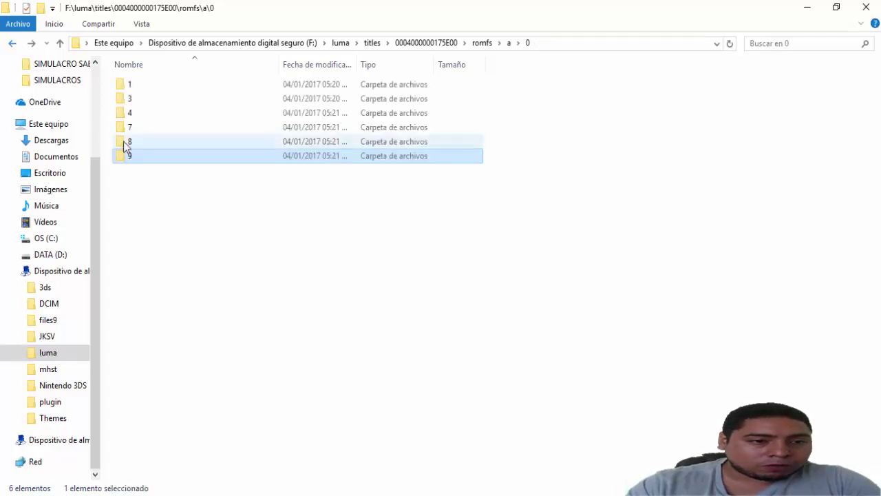
double_click(123, 141)
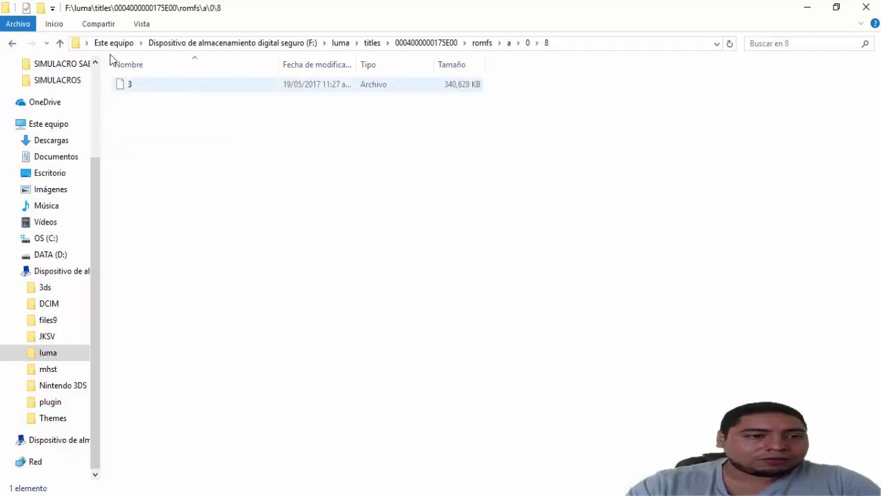
left_click(12, 43)
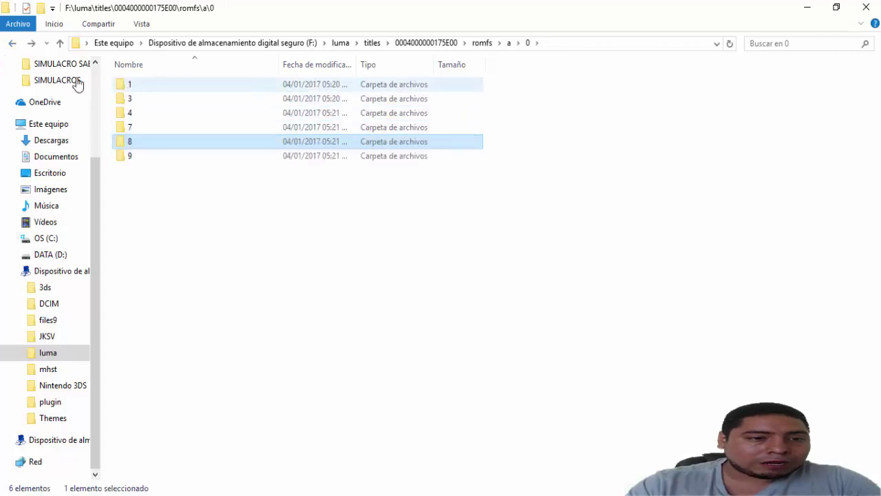
double_click(129, 85)
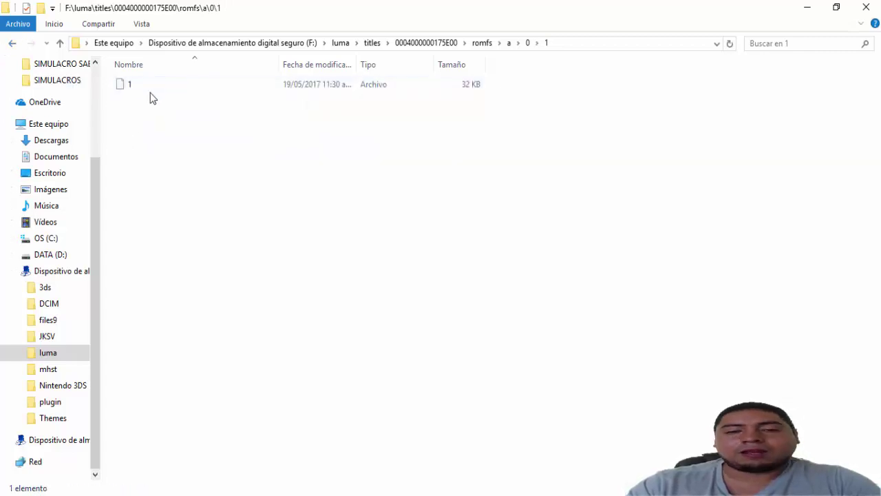
Minimize the file window and safely eject the SD card (F:) from the computer.
left_click(810, 7)
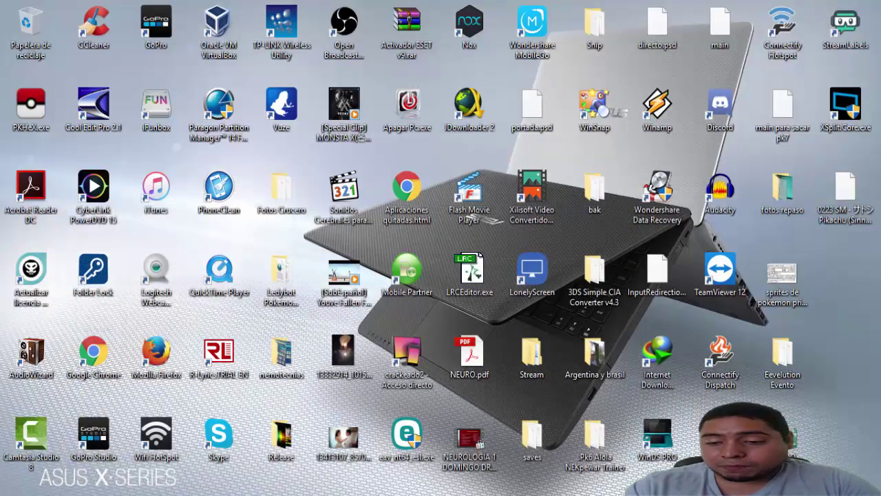
right_click(683, 427)
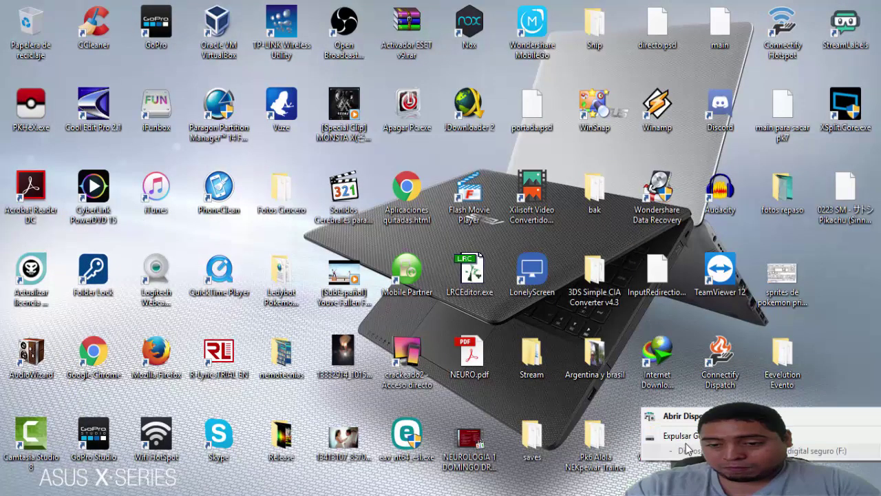
left_click(685, 441)
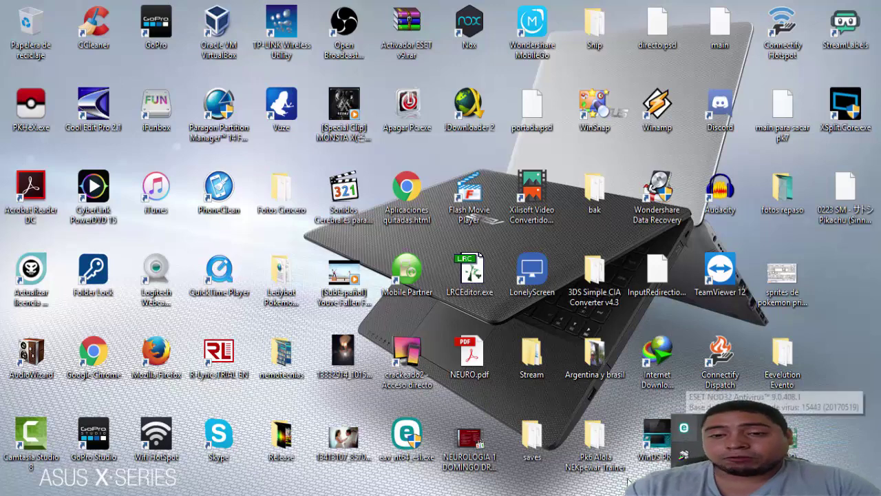